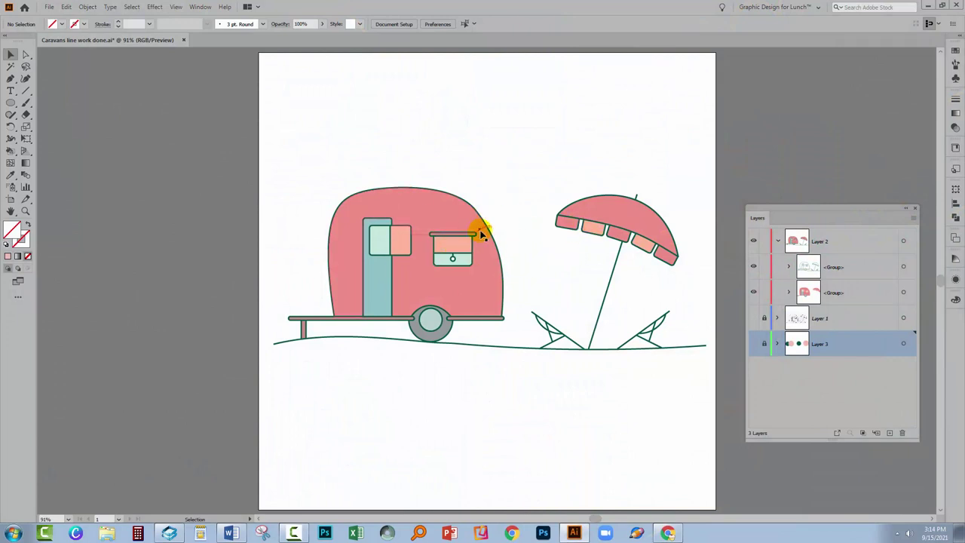
Check Layer 2's line work and fill groups by toggling visibility, then select and expand the line work group
{"action": "left_click", "coordinate": [820, 241]}
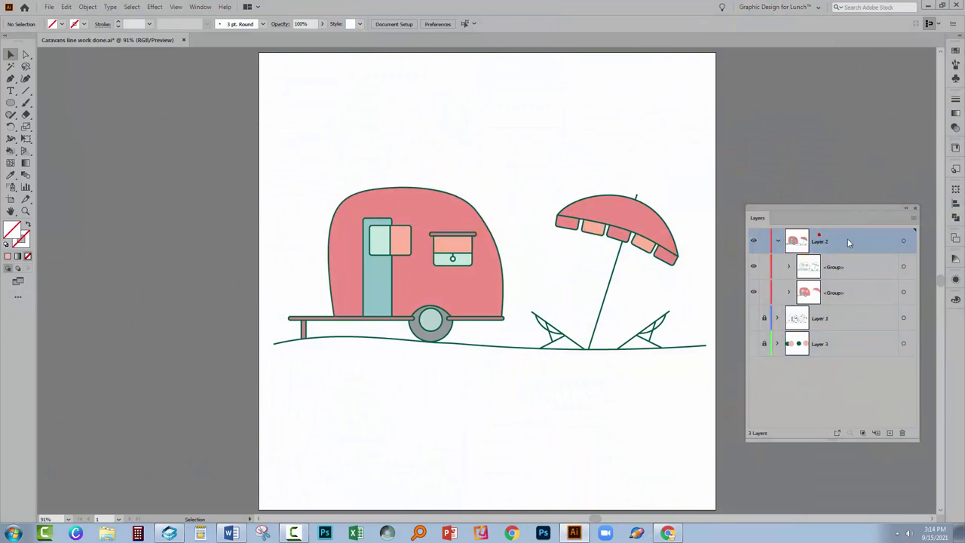
{"action": "left_click", "coordinate": [752, 241]}
{"action": "left_click", "coordinate": [752, 241]}
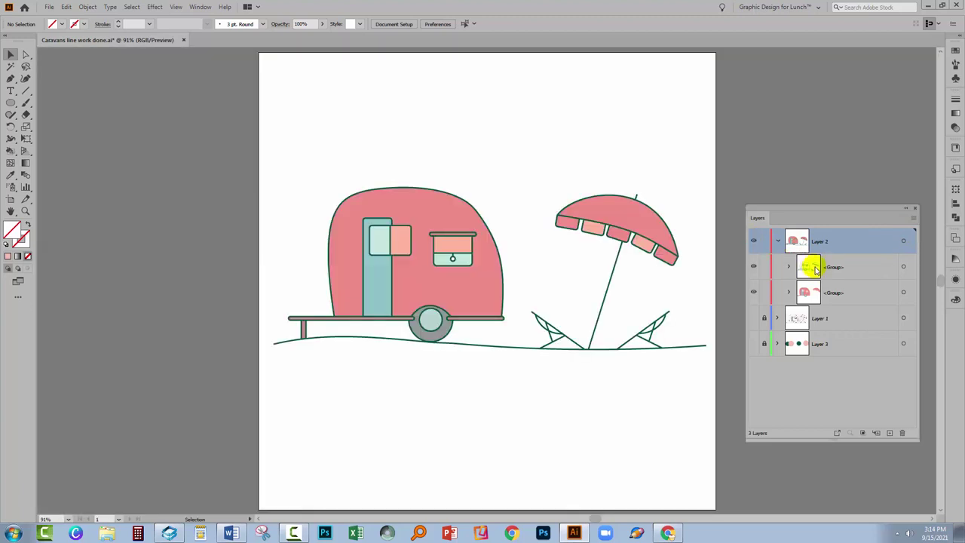
{"action": "left_click", "coordinate": [752, 267]}
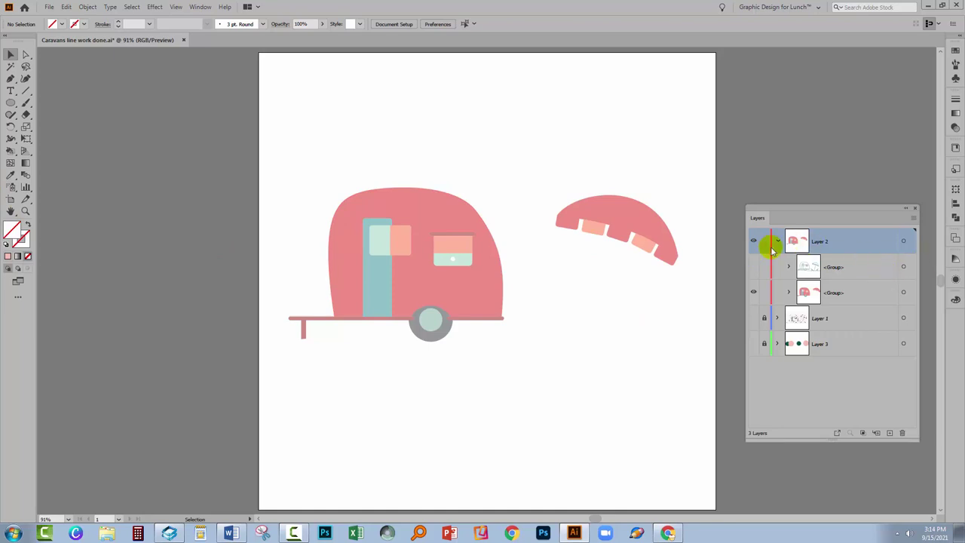
{"action": "left_click", "coordinate": [752, 266]}
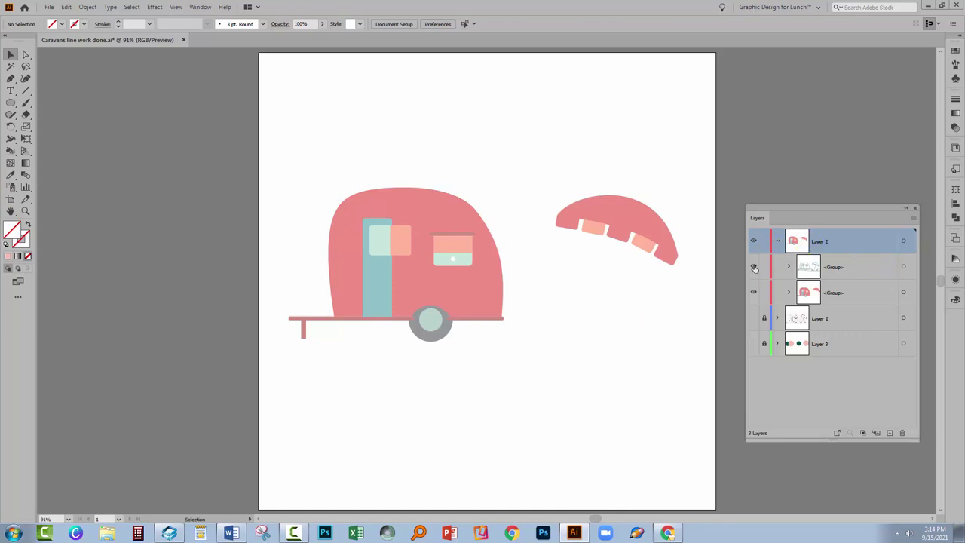
{"action": "left_click", "coordinate": [903, 266]}
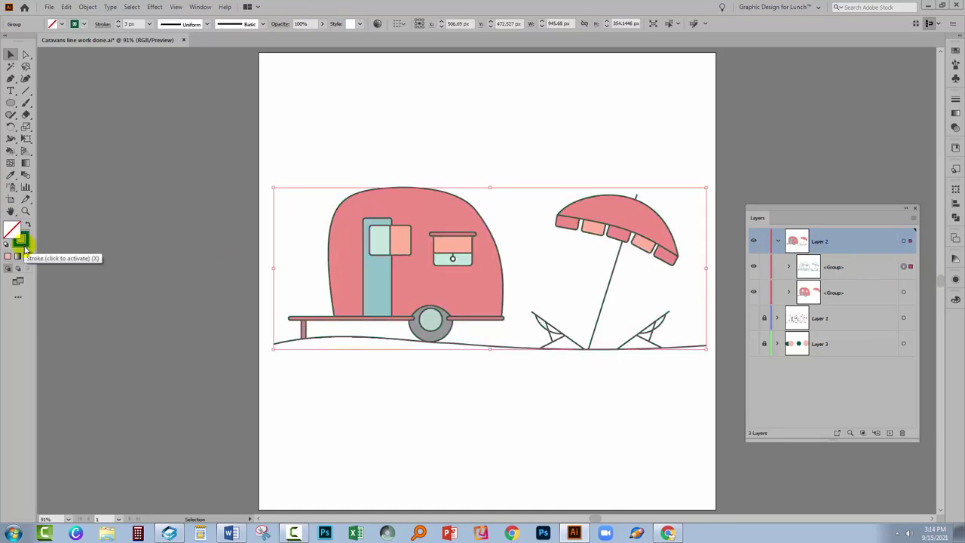
{"action": "left_click", "coordinate": [23, 240]}
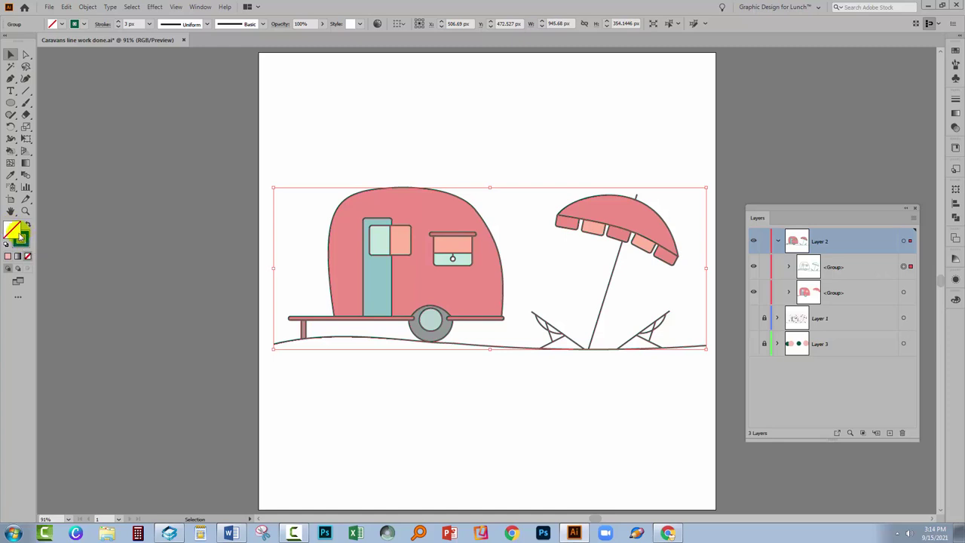
{"action": "left_click", "coordinate": [753, 292]}
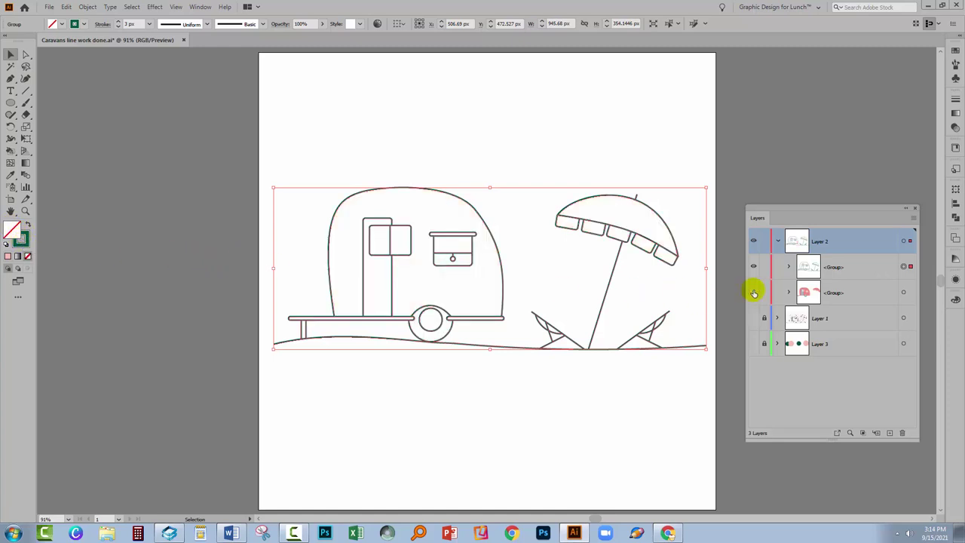
{"action": "left_click", "coordinate": [754, 291]}
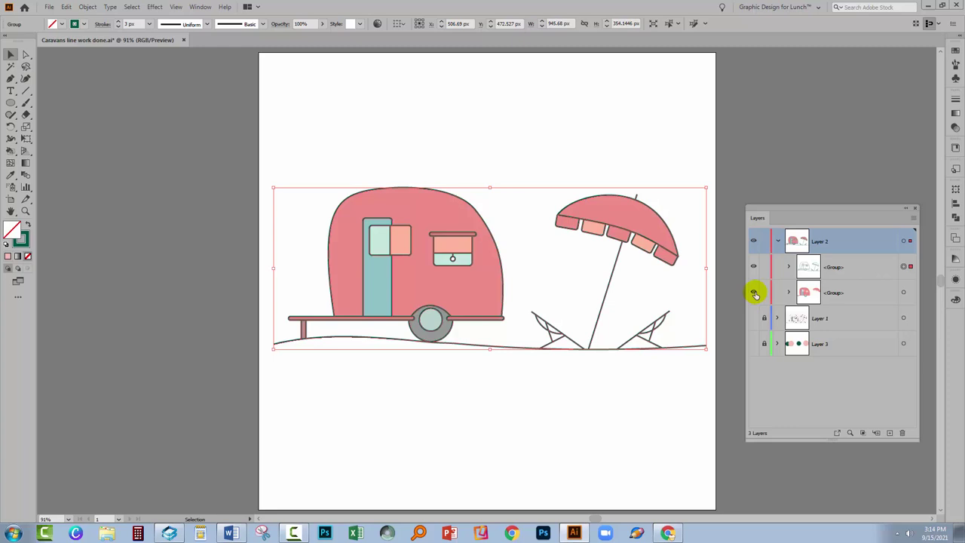
{"action": "left_click", "coordinate": [865, 268]}
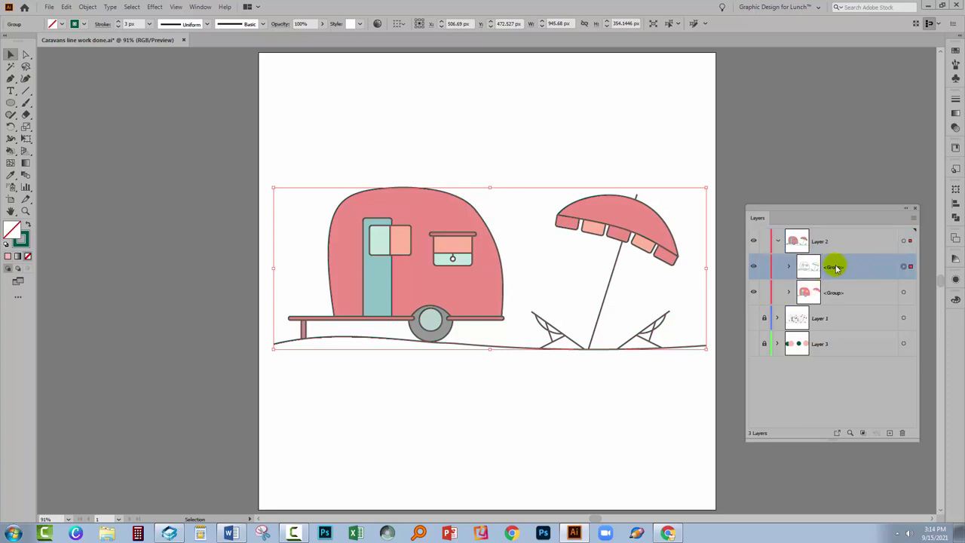
{"action": "left_click", "coordinate": [788, 269]}
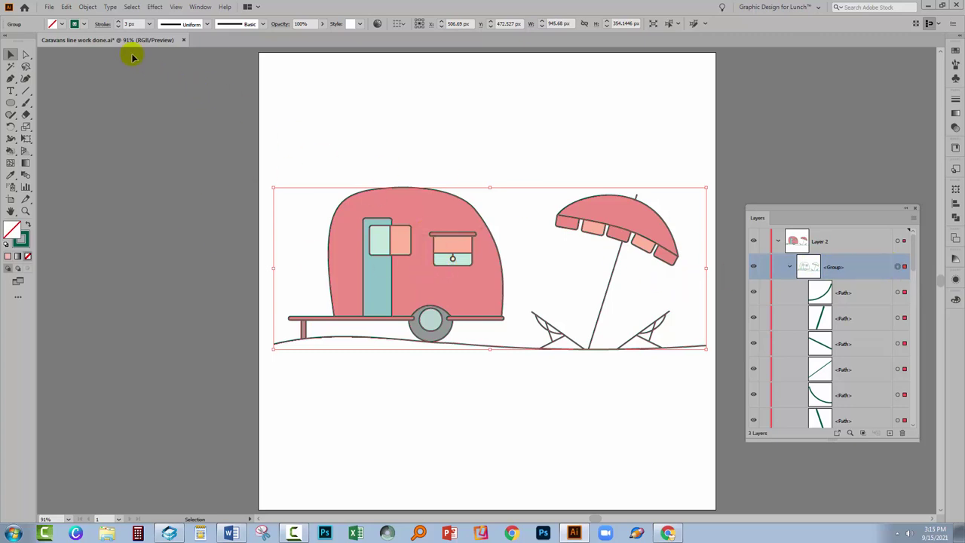
Expand the line work's fill and stroke into filled outline shapes
{"action": "left_click", "coordinate": [84, 8]}
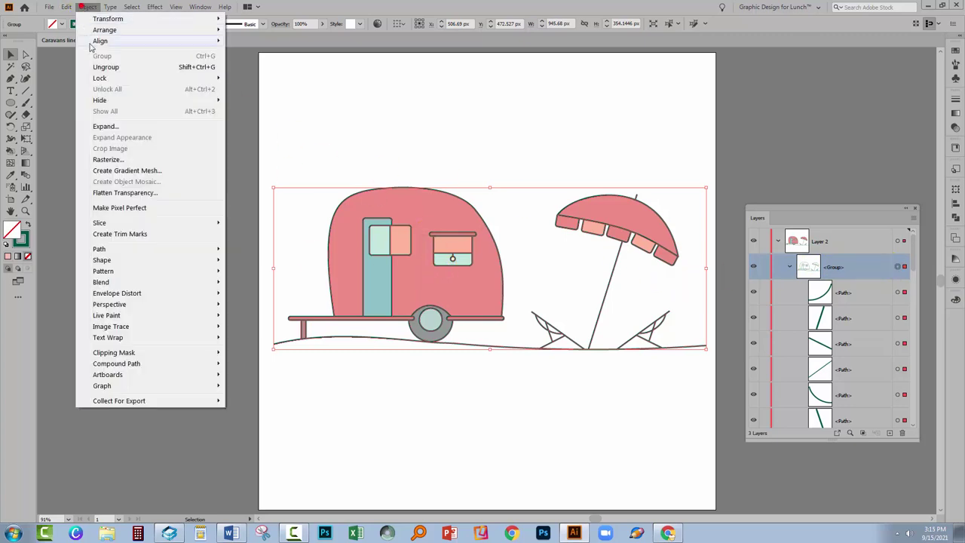
{"action": "left_click", "coordinate": [103, 125]}
{"action": "left_click", "coordinate": [254, 375]}
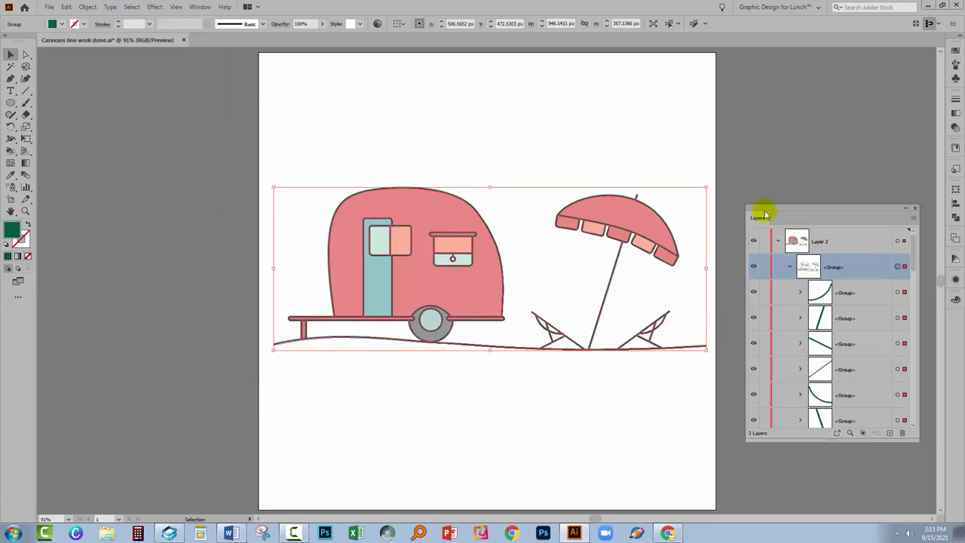
Move the Layers panel left of the artboard and make it taller
{"action": "left_click_drag", "start_coordinate": [792, 208], "coordinate": [778, 162]}
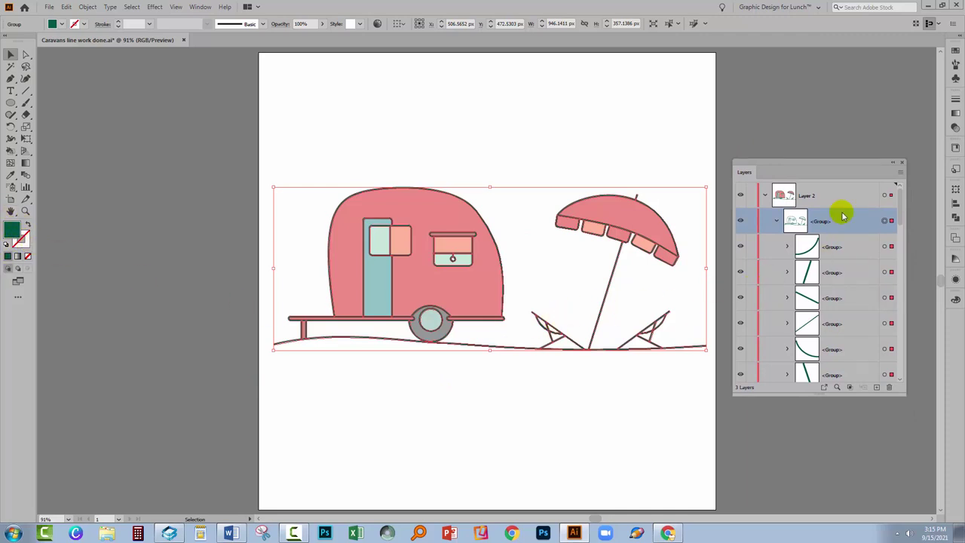
{"action": "left_click_drag", "start_coordinate": [826, 393], "coordinate": [826, 462]}
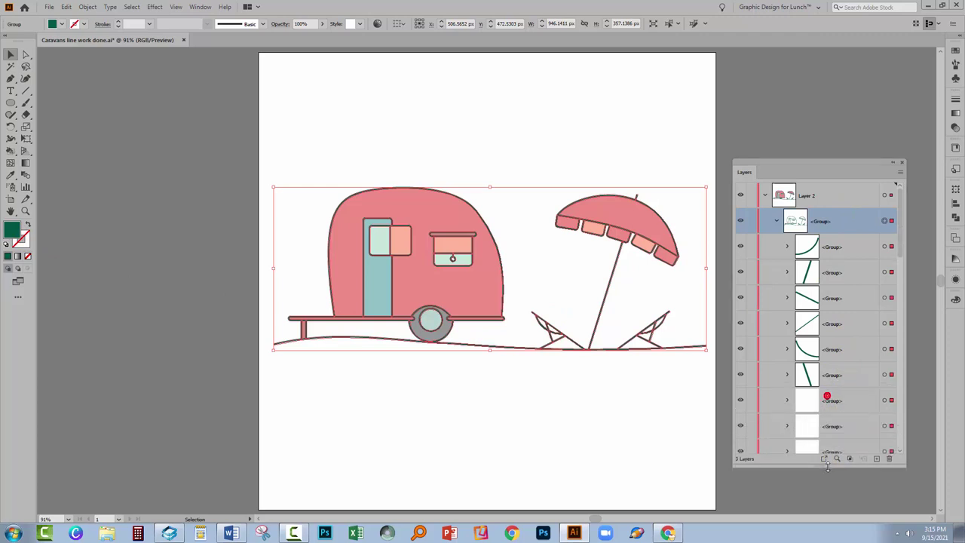
{"action": "left_click_drag", "start_coordinate": [902, 250], "coordinate": [902, 228]}
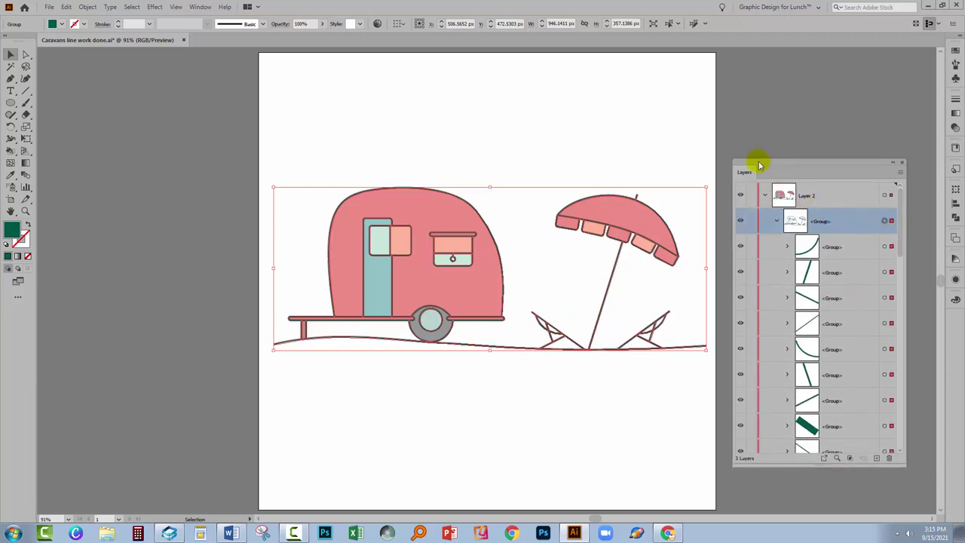
{"action": "left_click_drag", "start_coordinate": [778, 162], "coordinate": [118, 171]}
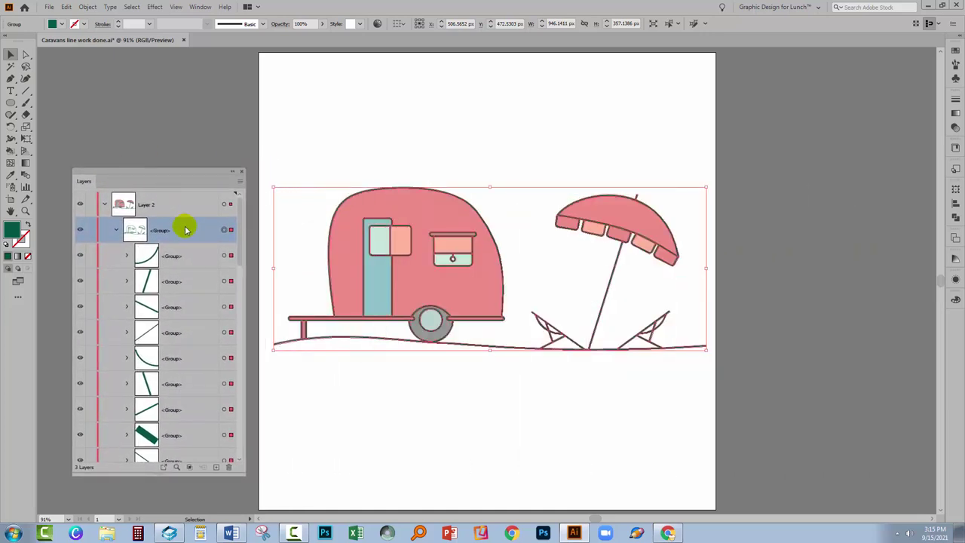
Dismiss the artwork's context menu and deselect everything on the canvas
{"action": "right_click", "coordinate": [371, 257]}
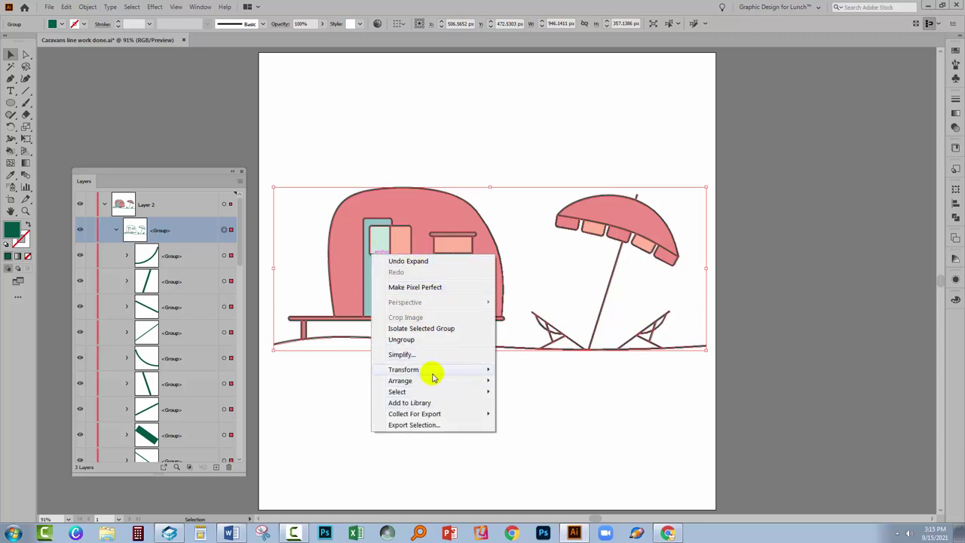
{"action": "mouse_move", "coordinate": [434, 386]}
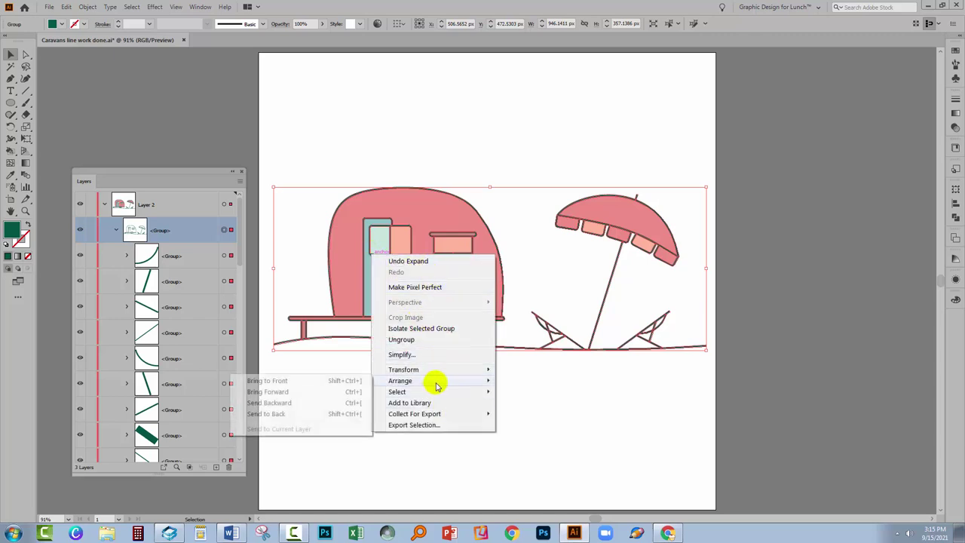
{"action": "left_click", "coordinate": [554, 429]}
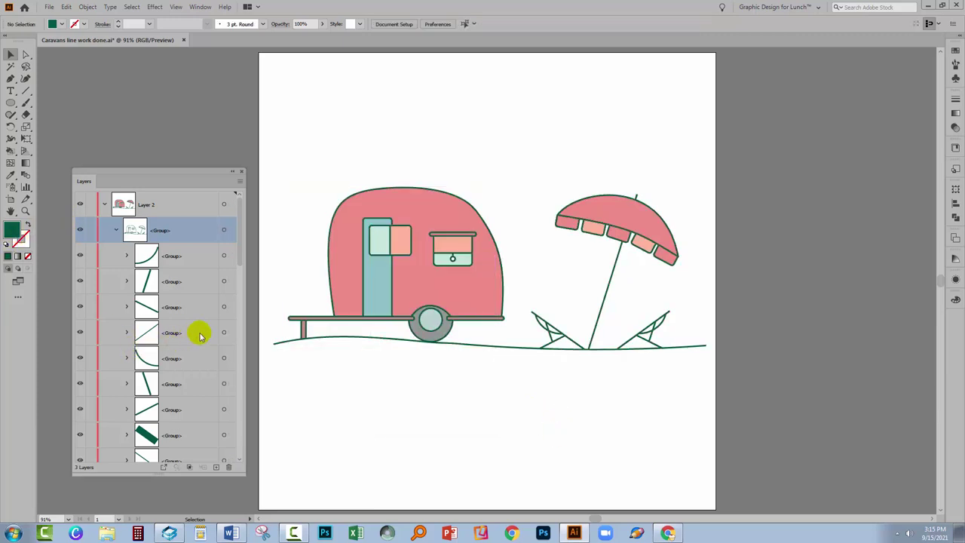
{"action": "left_click_drag", "start_coordinate": [238, 256], "coordinate": [232, 457]}
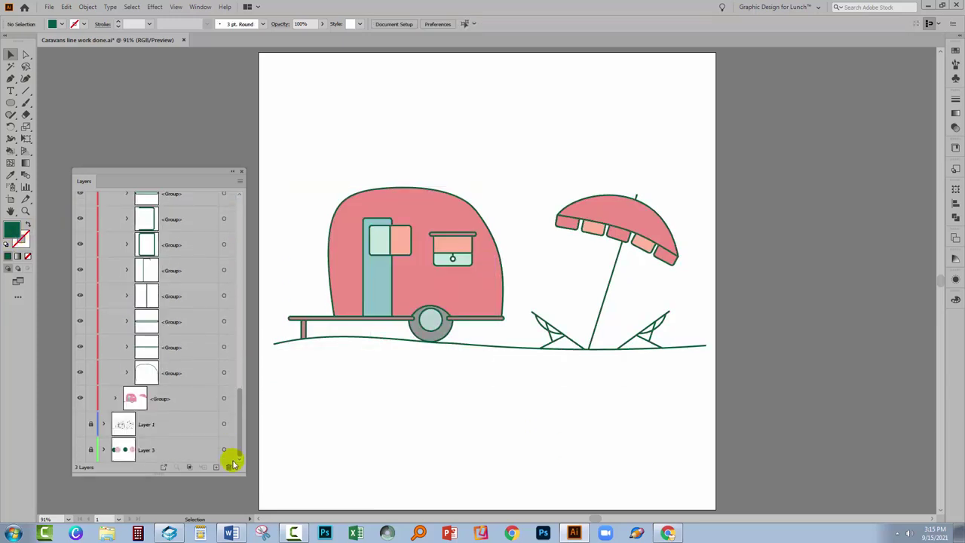
{"action": "left_click", "coordinate": [79, 450]}
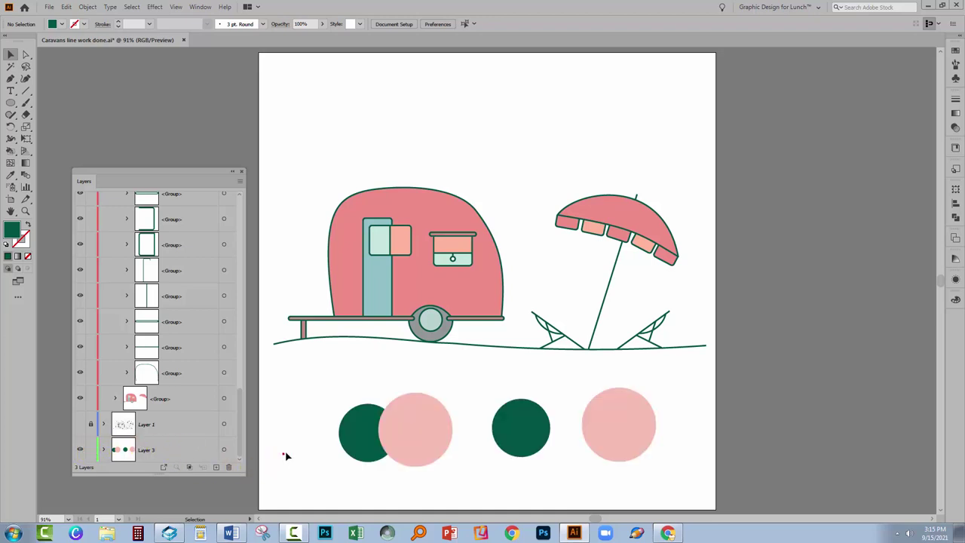
{"action": "left_click_drag", "start_coordinate": [349, 398], "coordinate": [413, 463]}
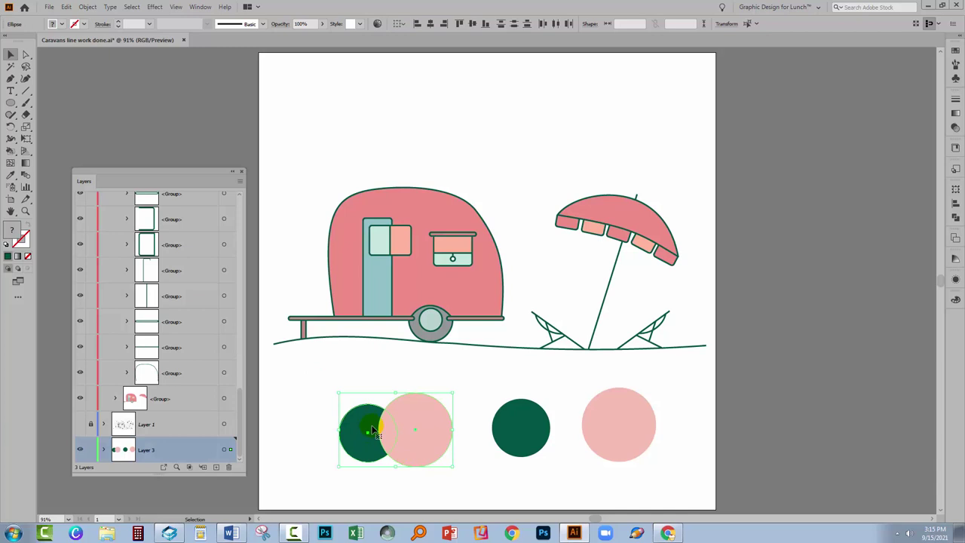
{"action": "right_click", "coordinate": [369, 431]}
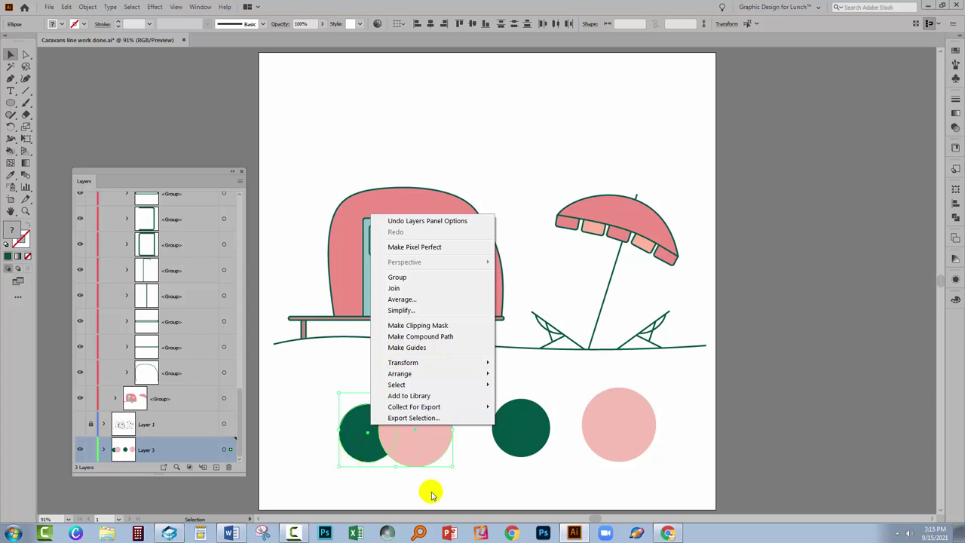
{"action": "left_click", "coordinate": [456, 491]}
{"action": "left_click", "coordinate": [456, 491]}
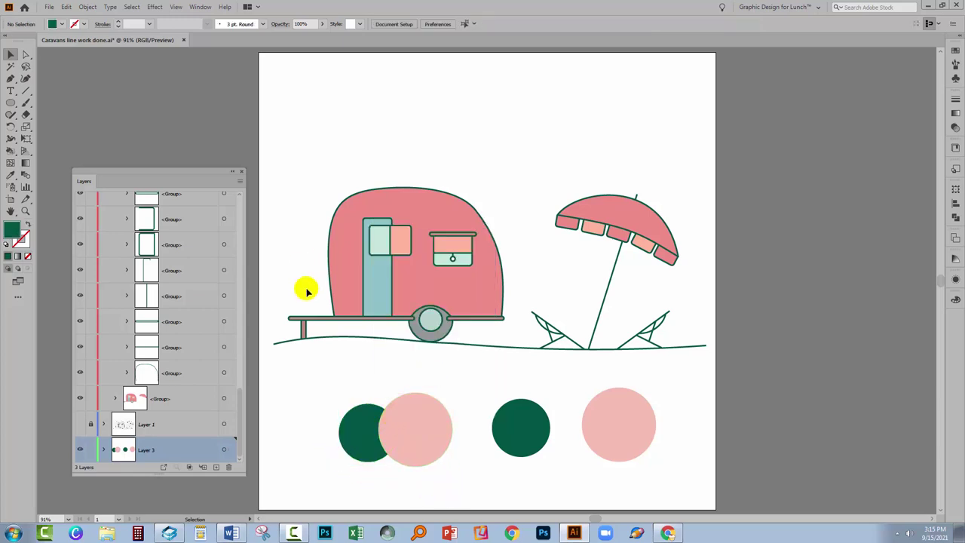
{"action": "left_click", "coordinate": [412, 257]}
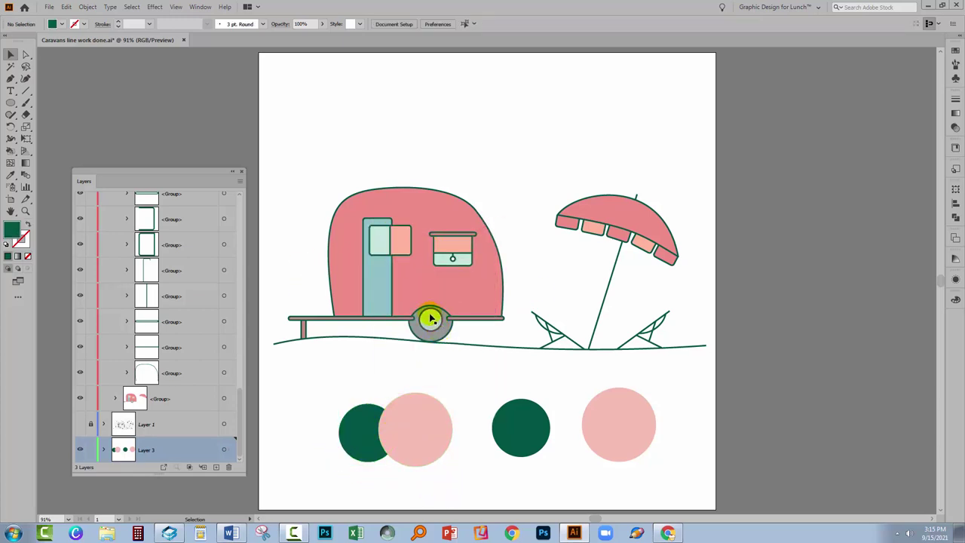
{"action": "left_click_drag", "start_coordinate": [480, 385], "coordinate": [610, 436]}
{"action": "right_click", "coordinate": [611, 436]}
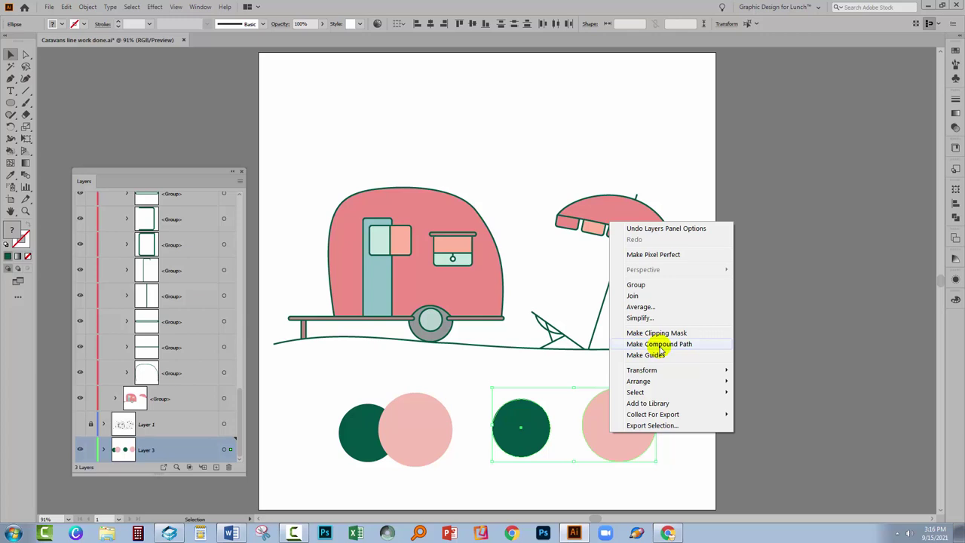
{"action": "left_click", "coordinate": [88, 455]}
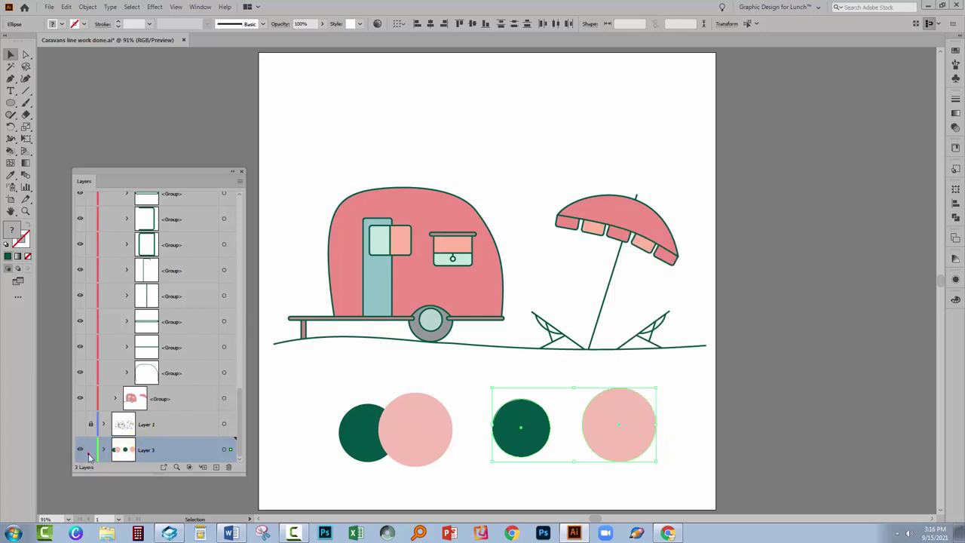
{"action": "left_click", "coordinate": [80, 449]}
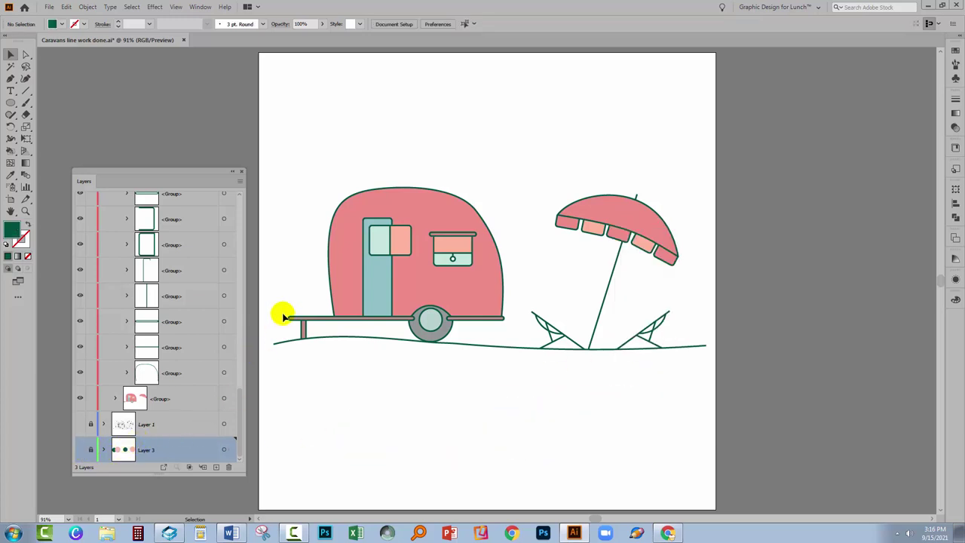
Target the whole line work group from the top of Layers and show the Pathfinder panel
{"action": "left_click_drag", "start_coordinate": [241, 399], "coordinate": [233, 200]}
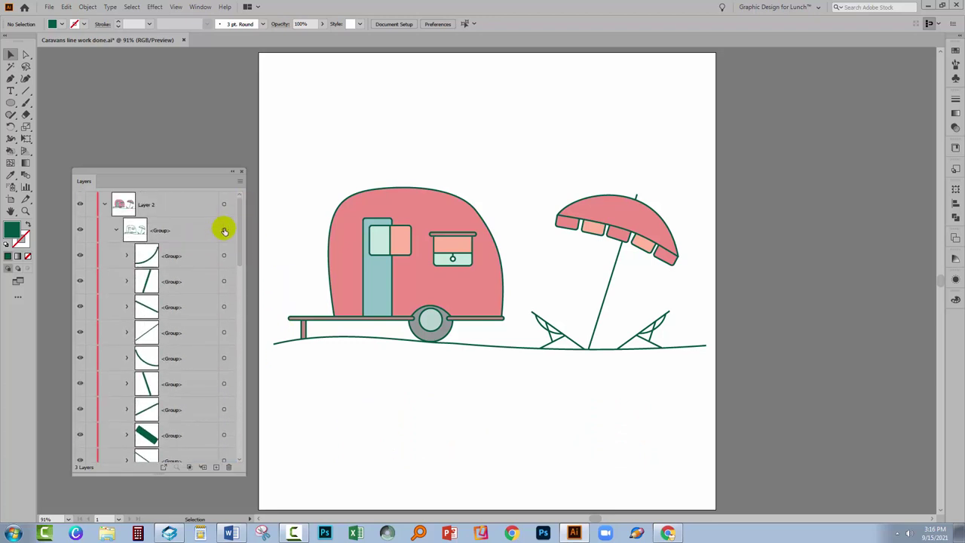
{"action": "left_click", "coordinate": [224, 230]}
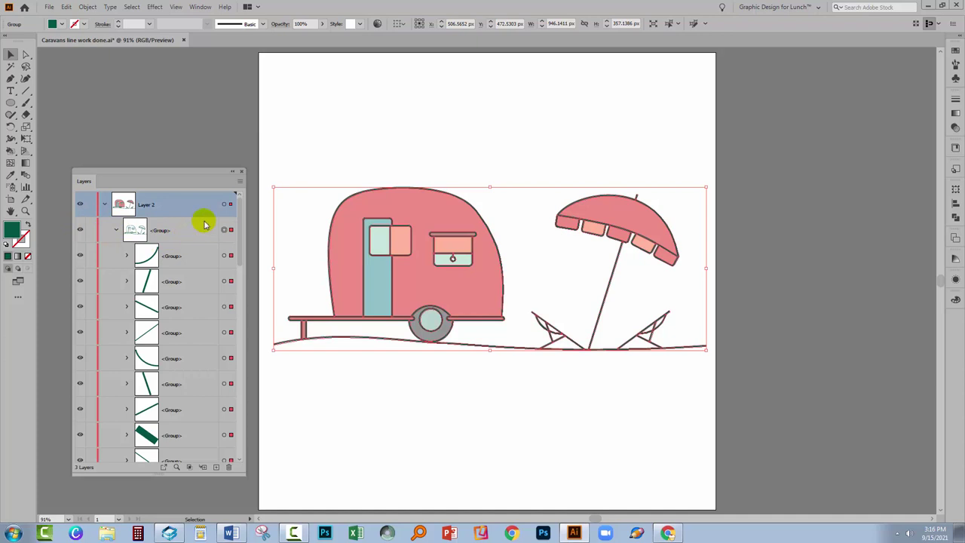
{"action": "left_click", "coordinate": [955, 216]}
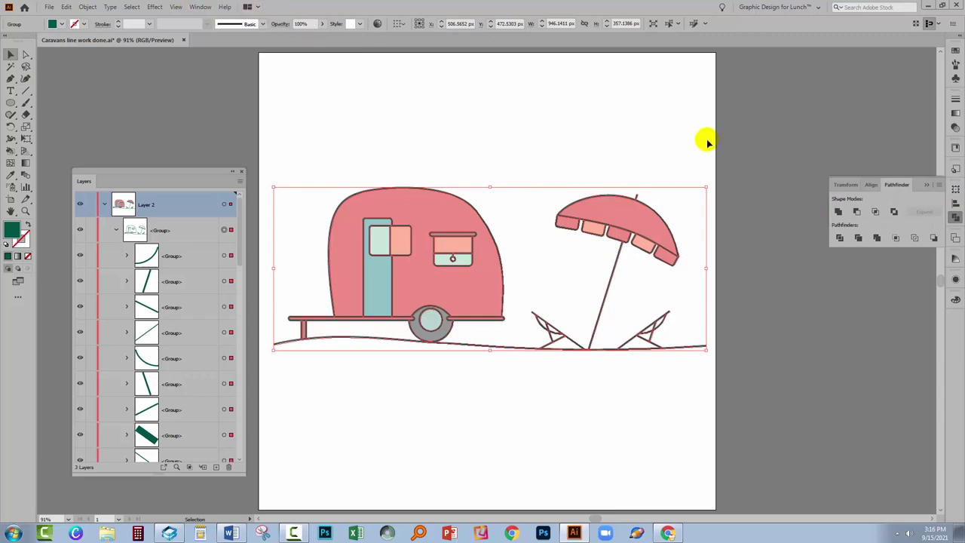
Apply Pathfinder Unite to the selected caravan and umbrella line work
{"action": "left_click", "coordinate": [838, 212]}
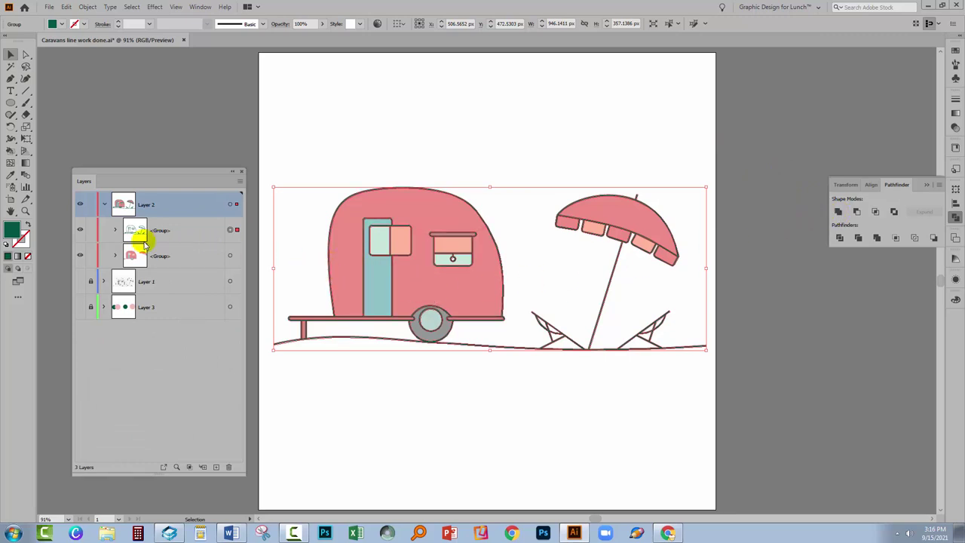
Expand the united group, toggle the first compound path's visibility, then reselect the whole group
{"action": "left_click", "coordinate": [116, 230]}
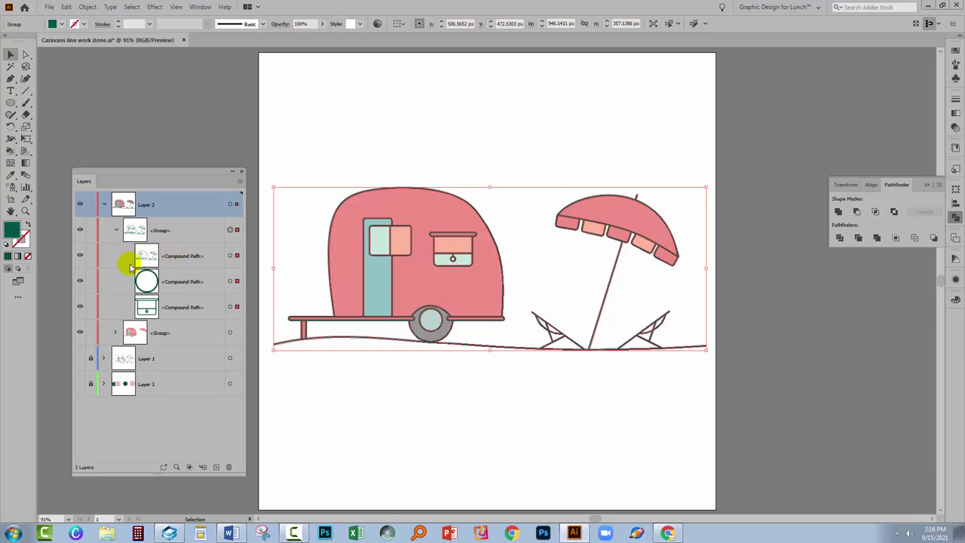
{"action": "left_click", "coordinate": [81, 257]}
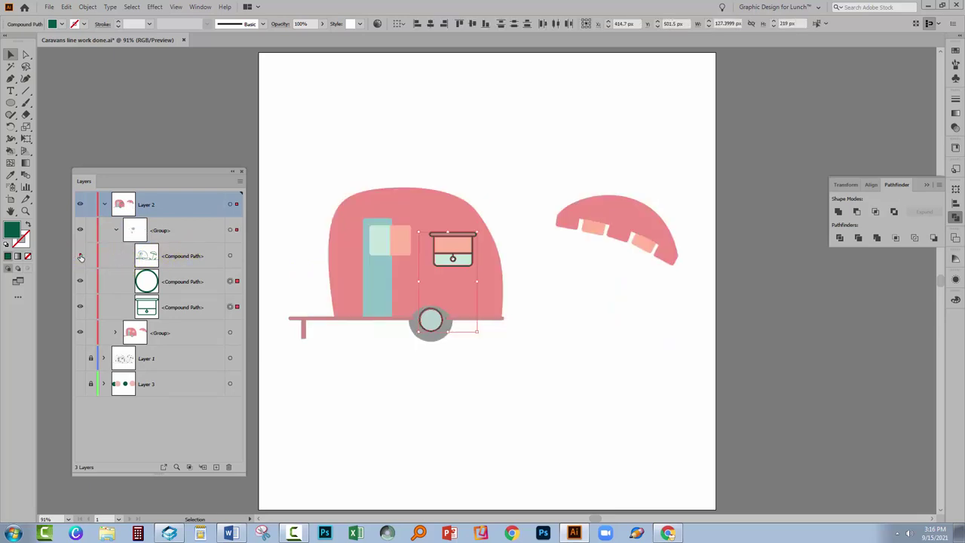
{"action": "left_click", "coordinate": [87, 262]}
{"action": "left_click", "coordinate": [79, 256]}
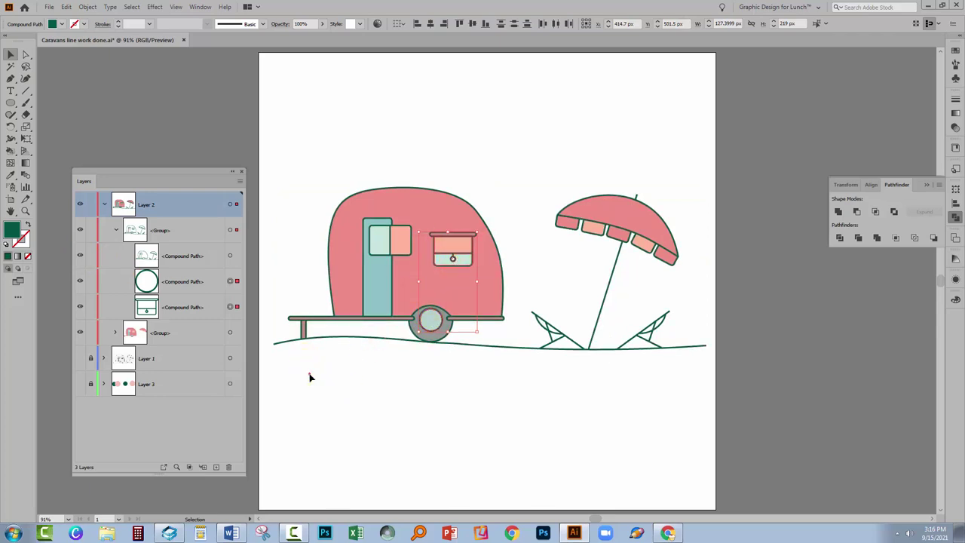
{"action": "left_click", "coordinate": [293, 322]}
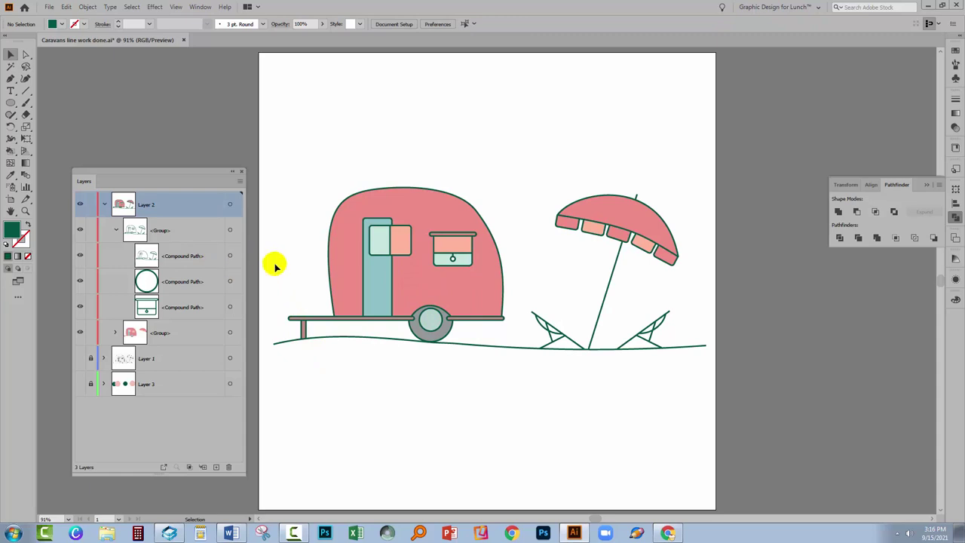
{"action": "left_click", "coordinate": [341, 232]}
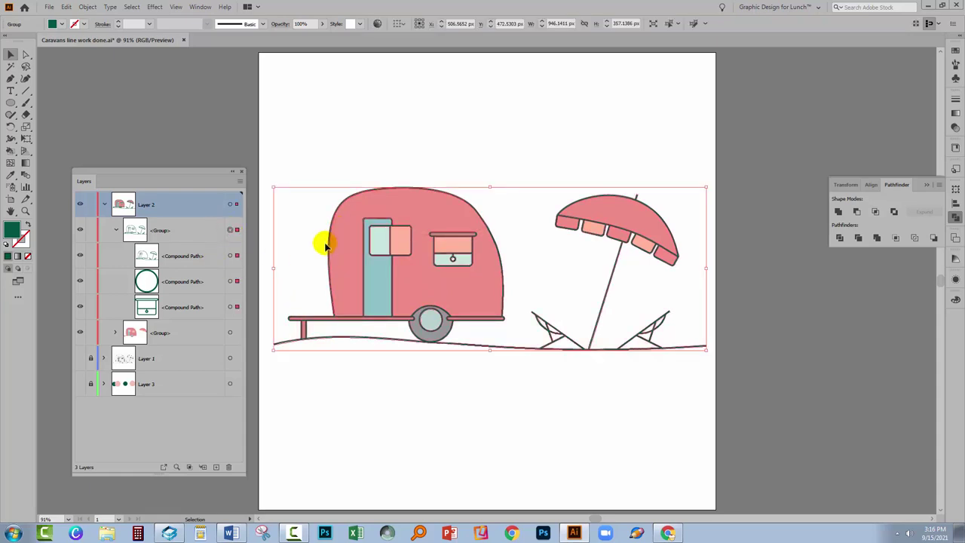
{"action": "right_click", "coordinate": [327, 242]}
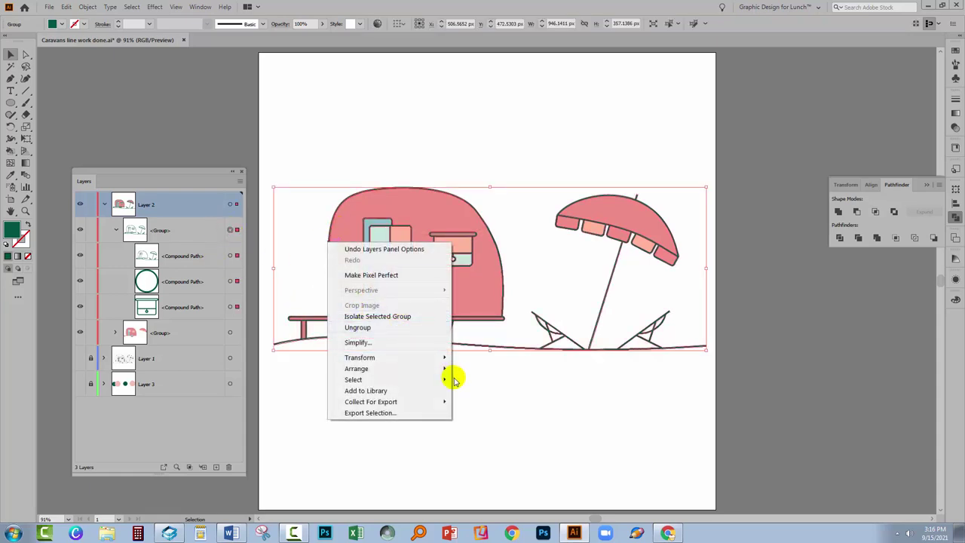
{"action": "left_click", "coordinate": [508, 413]}
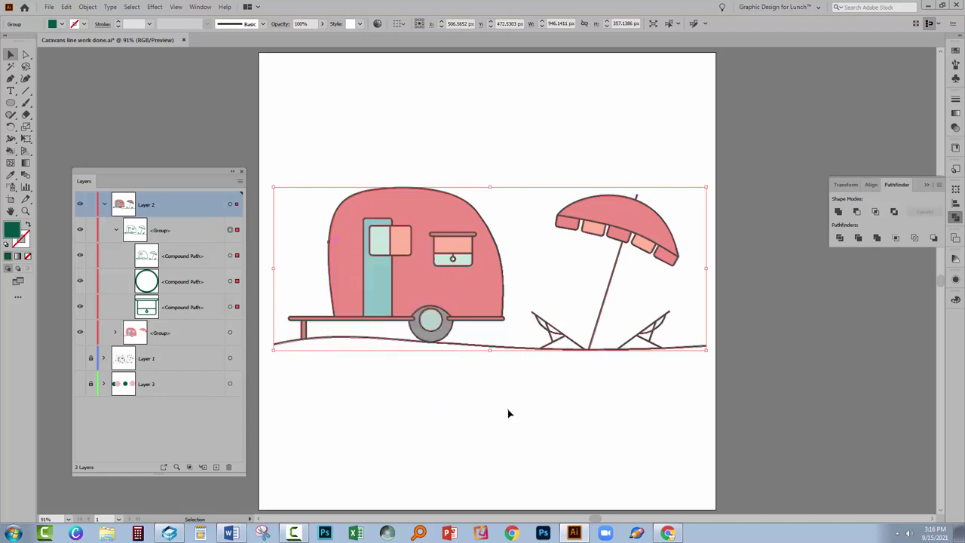
{"action": "left_click", "coordinate": [508, 413]}
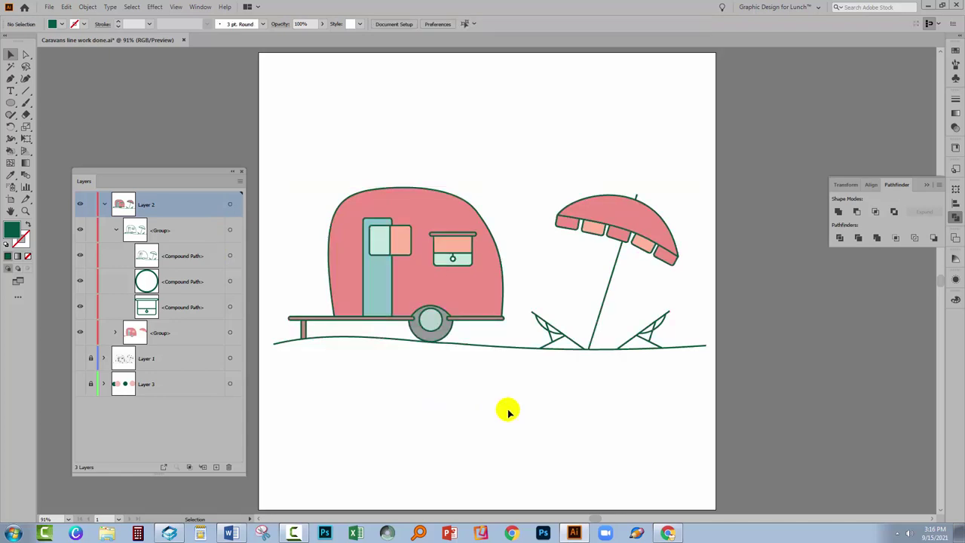
{"action": "left_click", "coordinate": [230, 231]}
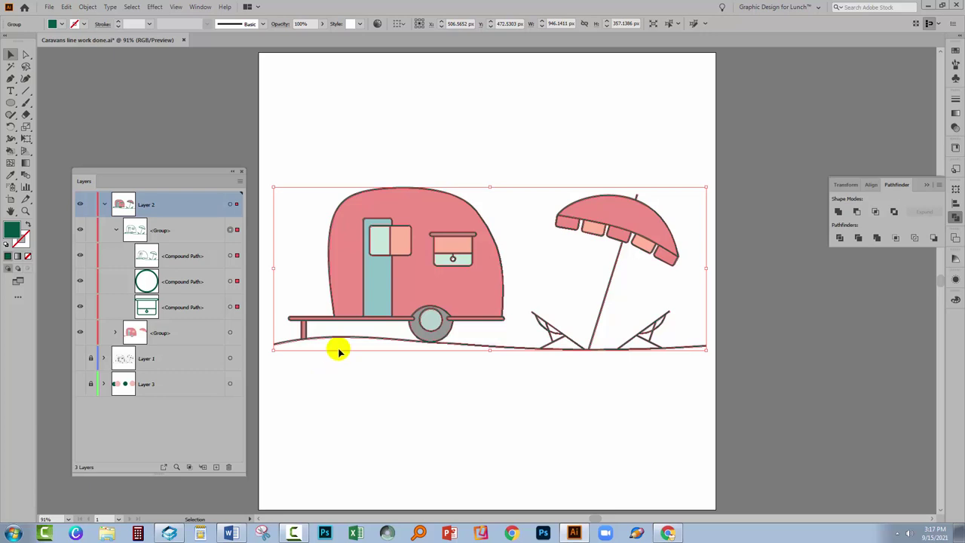
Make the three paths one compound path, verify its visibility, and select it
{"action": "left_click", "coordinate": [87, 7]}
{"action": "mouse_move", "coordinate": [128, 364]}
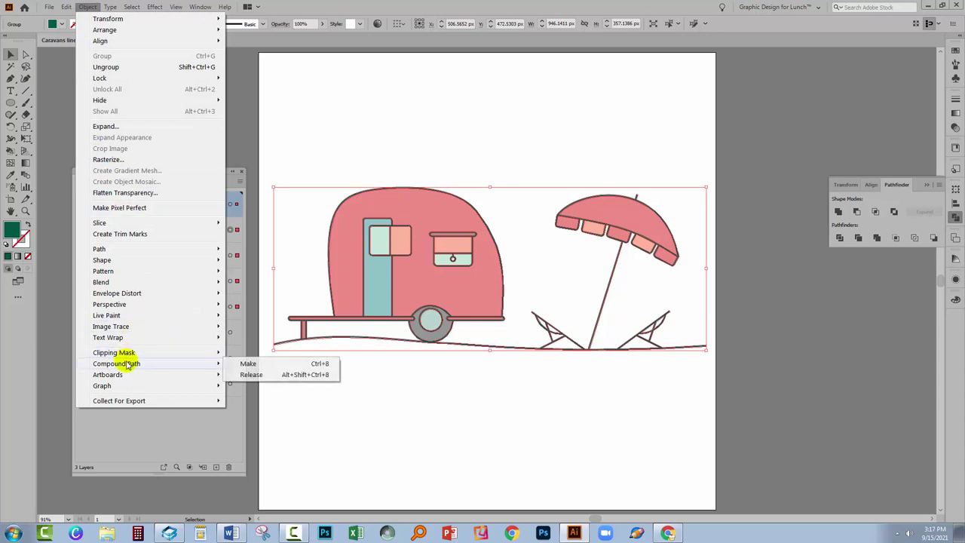
{"action": "left_click", "coordinate": [248, 364]}
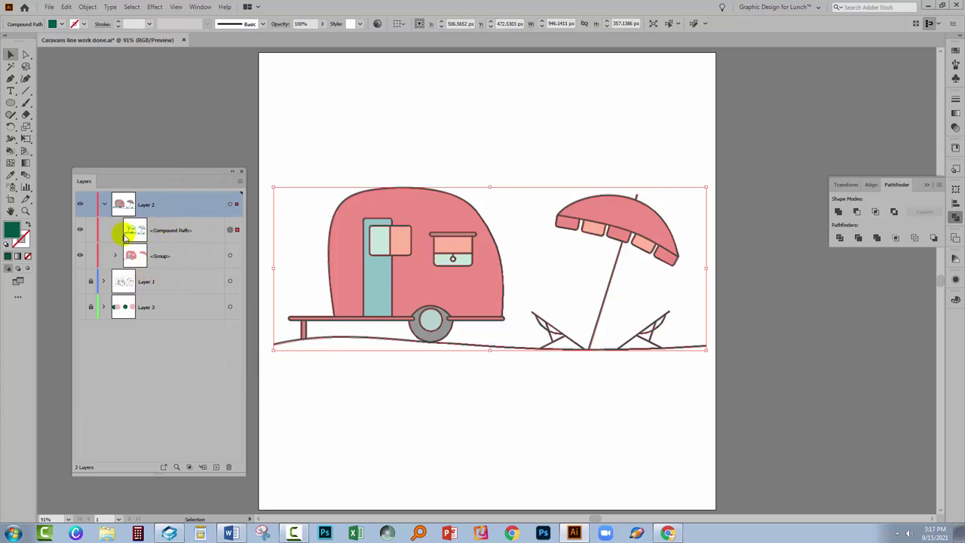
{"action": "left_click", "coordinate": [80, 230]}
{"action": "left_click", "coordinate": [80, 230]}
{"action": "left_click", "coordinate": [178, 232]}
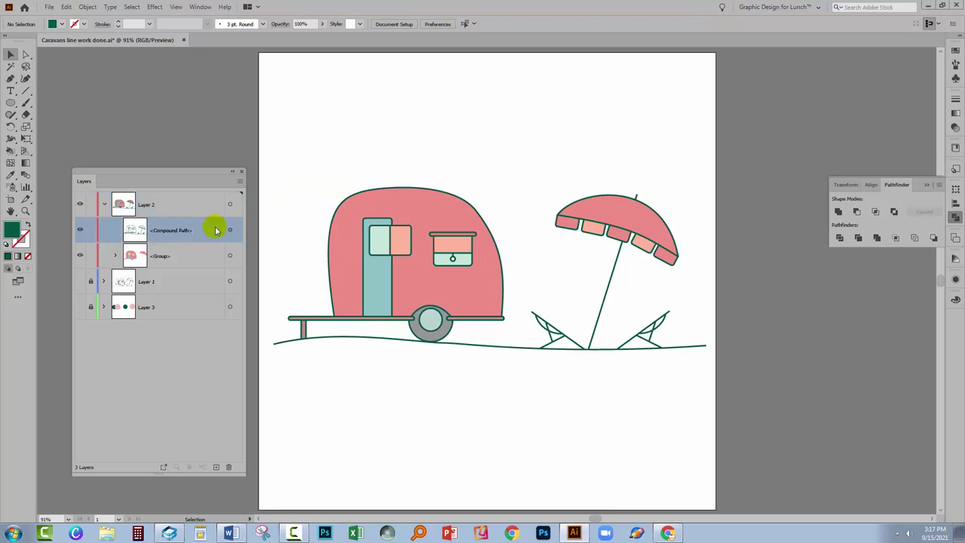
{"action": "left_click", "coordinate": [230, 230]}
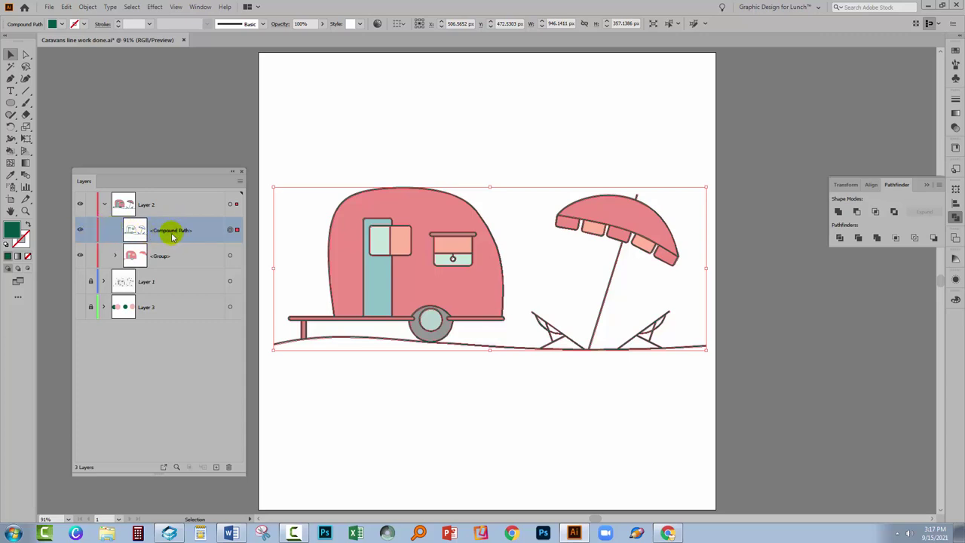
Shorten the Layers panel to fit its rows and move it off the umbrella and chairs
{"action": "left_click_drag", "start_coordinate": [125, 175], "coordinate": [572, 195]}
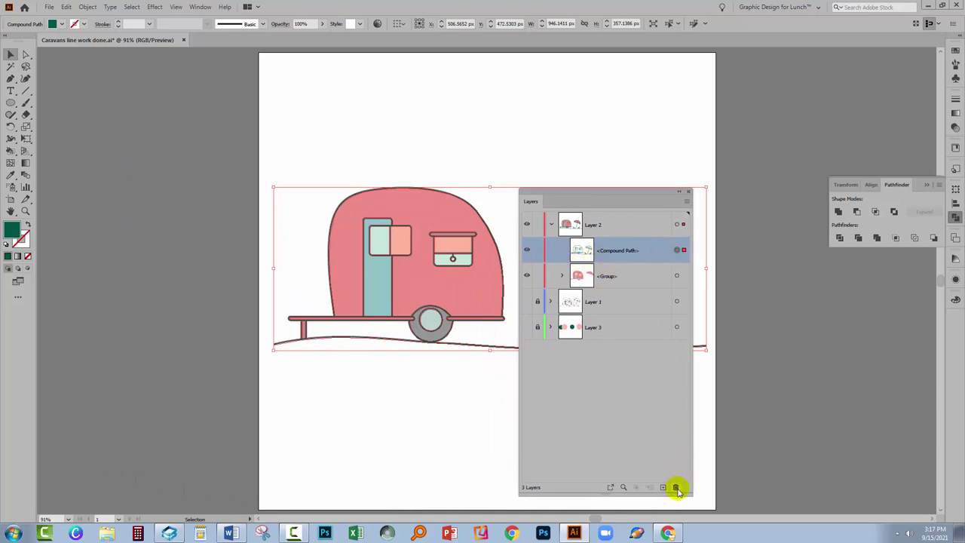
{"action": "left_click_drag", "start_coordinate": [689, 467], "coordinate": [700, 366]}
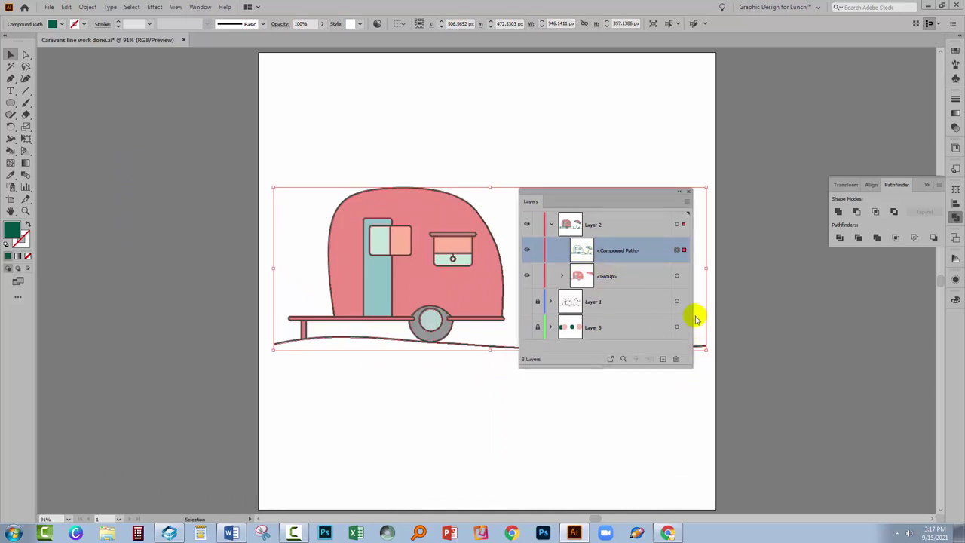
{"action": "left_click_drag", "start_coordinate": [566, 189], "coordinate": [648, 284]}
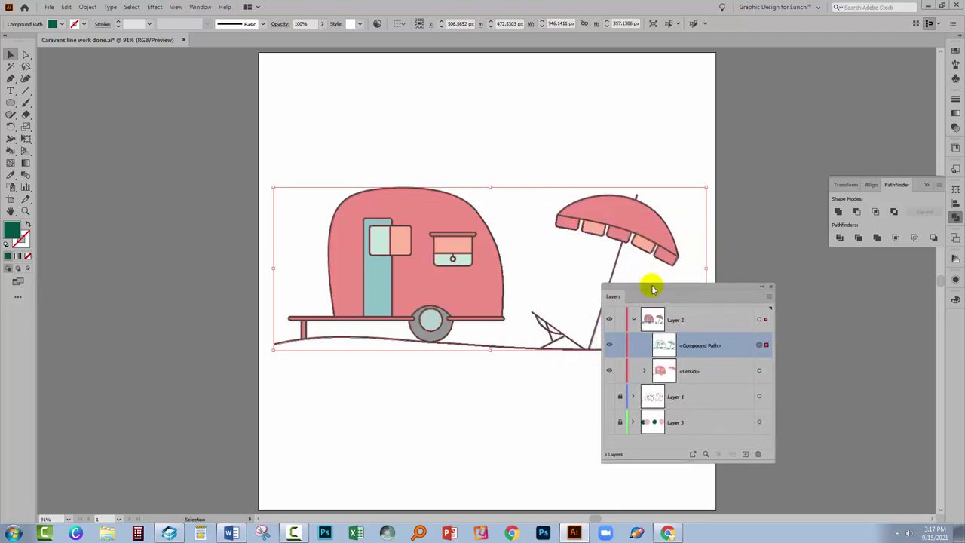
Rename the compound path 'Line work' and the fill group 'Colours', then select Line work
{"action": "double_click", "coordinate": [707, 345]}
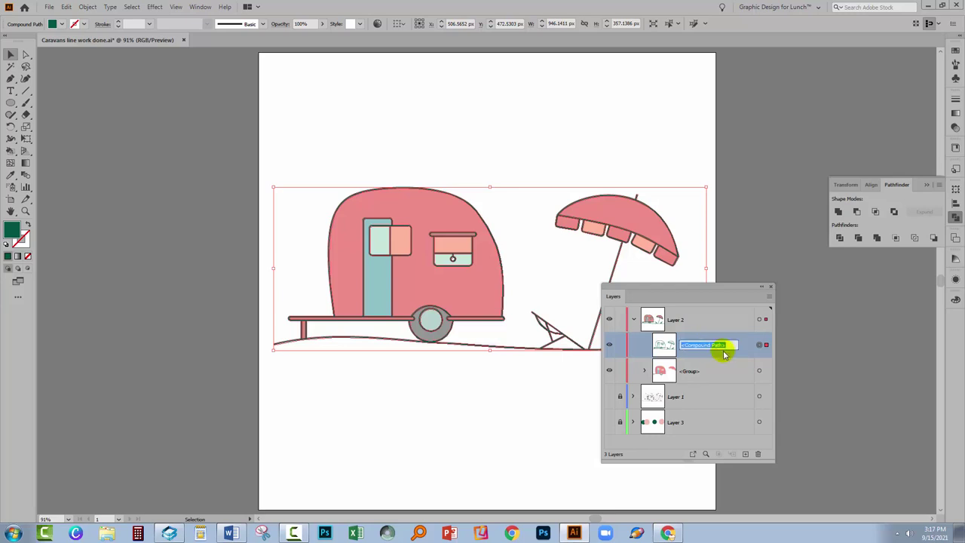
{"action": "type", "text": "Line work"}
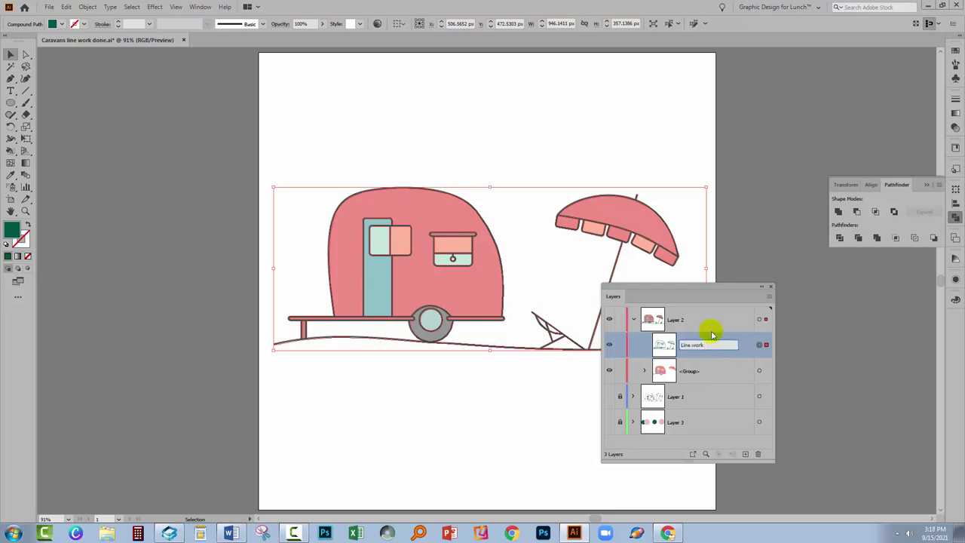
{"action": "left_click", "coordinate": [691, 372]}
{"action": "double_click", "coordinate": [692, 371]}
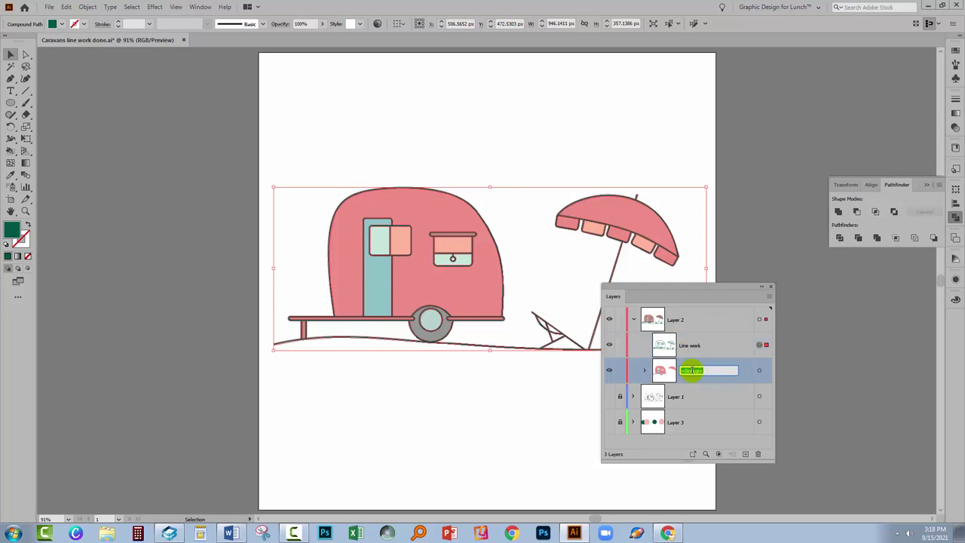
{"action": "type", "text": "Colours"}
{"action": "left_click", "coordinate": [705, 434]}
{"action": "left_click", "coordinate": [674, 348]}
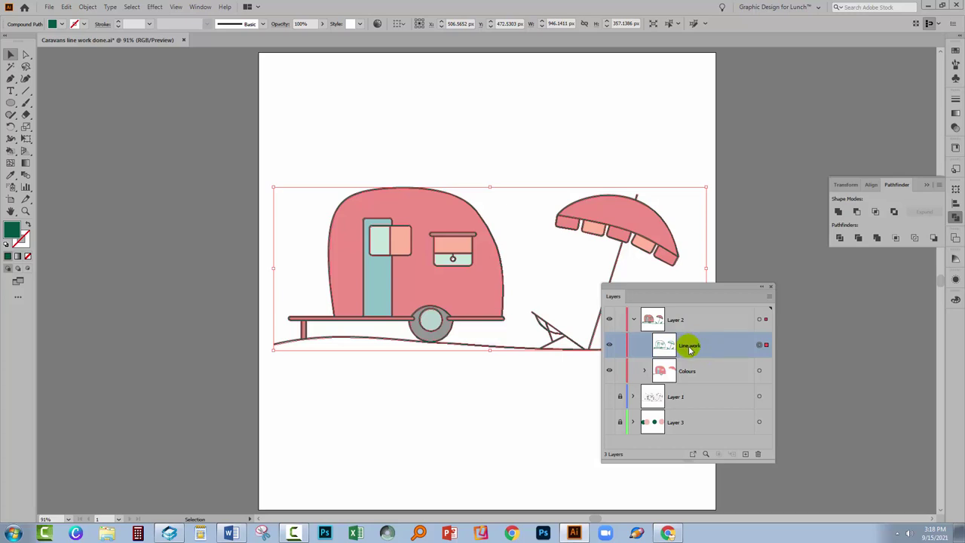
Inspect the fill paths inside Colours, collapse it, and move the Layers panel off the chairs
{"action": "left_click", "coordinate": [684, 373]}
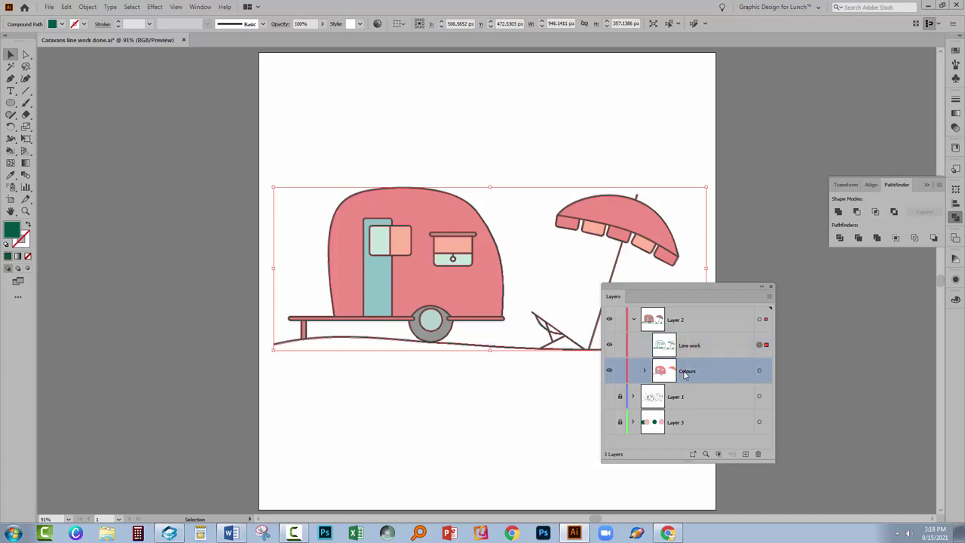
{"action": "left_click", "coordinate": [643, 370]}
{"action": "scroll", "coordinate": [748, 366], "scroll_direction": "down", "scroll_amount": 8}
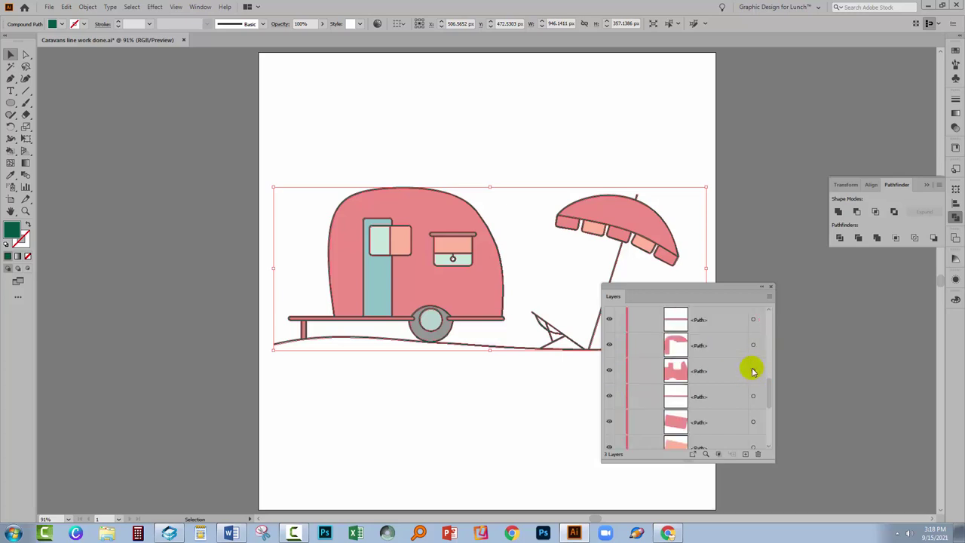
{"action": "left_click_drag", "start_coordinate": [767, 435], "coordinate": [769, 327]}
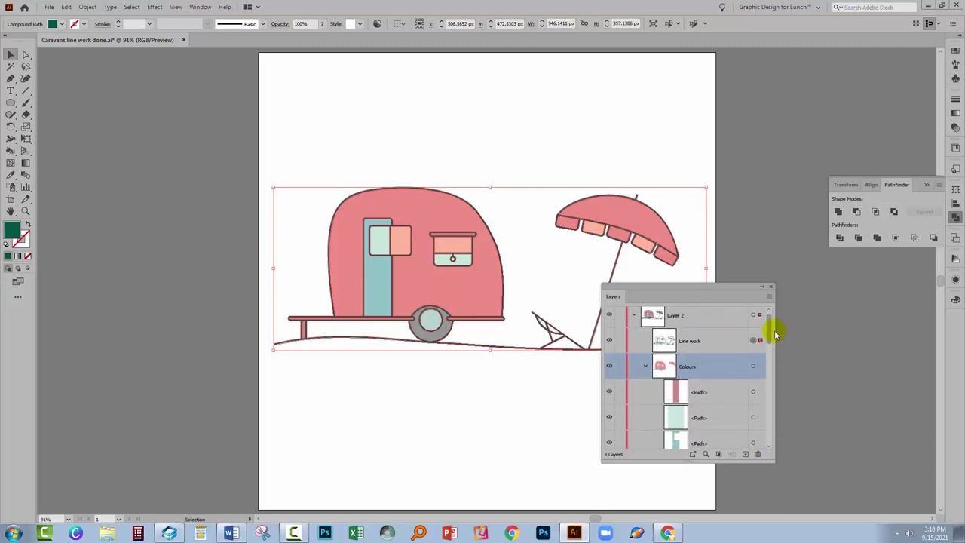
{"action": "left_click", "coordinate": [643, 370]}
{"action": "left_click_drag", "start_coordinate": [650, 291], "coordinate": [772, 323]}
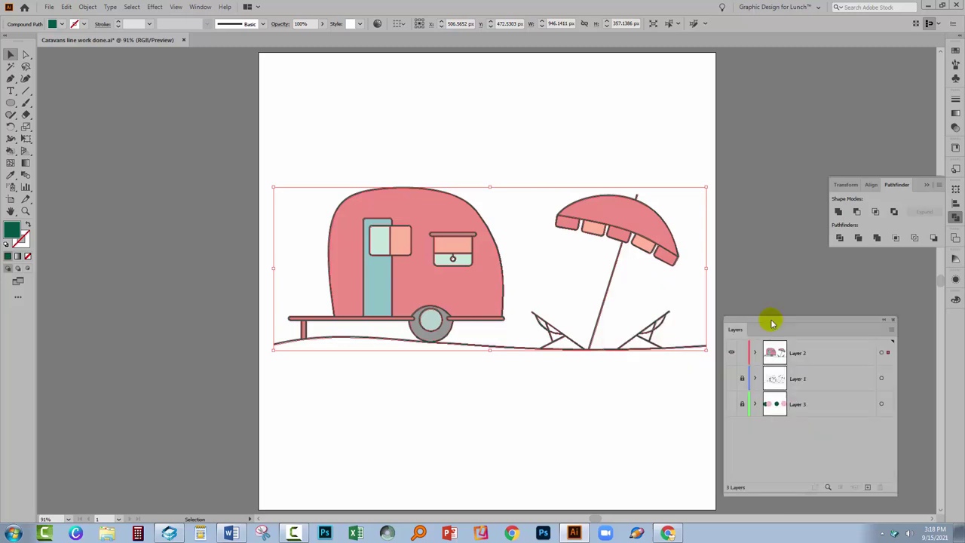
{"action": "left_click", "coordinate": [667, 378]}
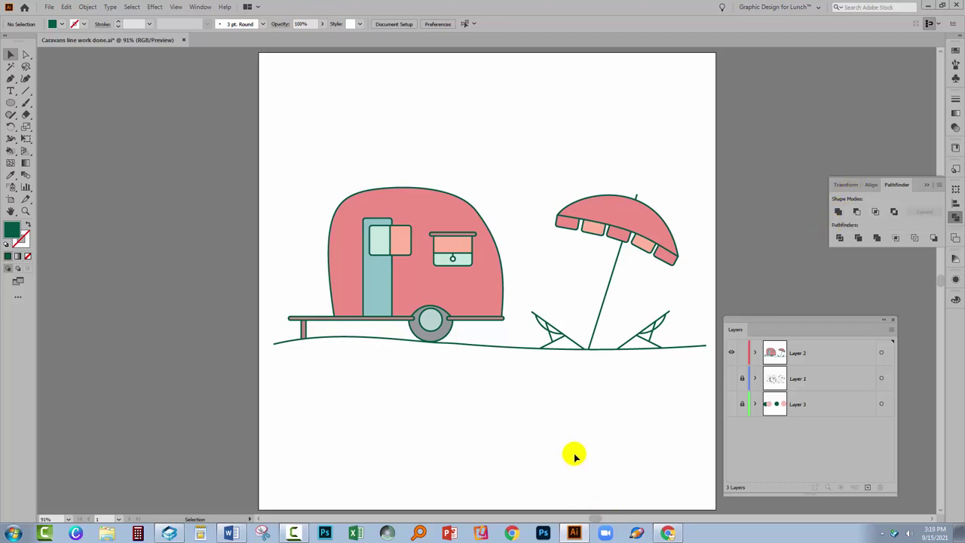
{"action": "left_click", "coordinate": [87, 6]}
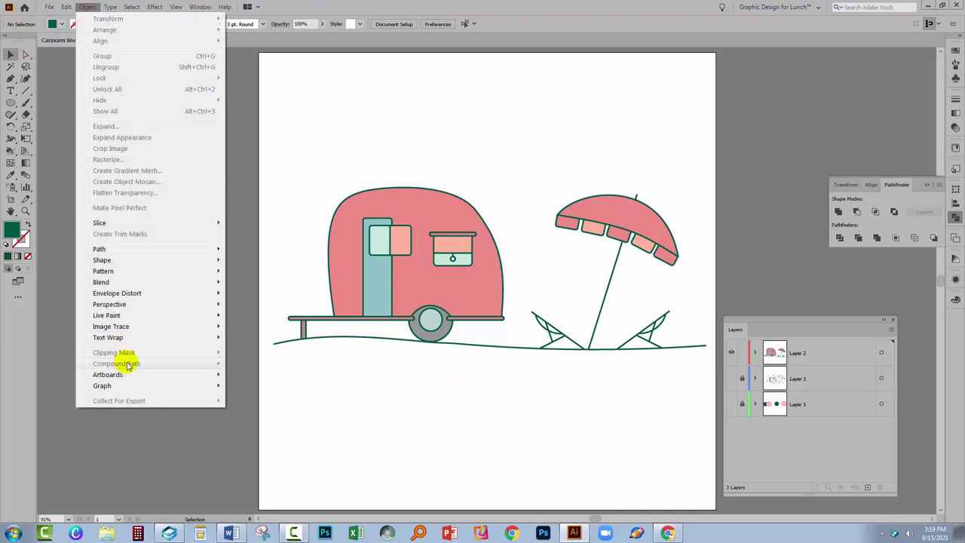
{"action": "left_click", "coordinate": [340, 426]}
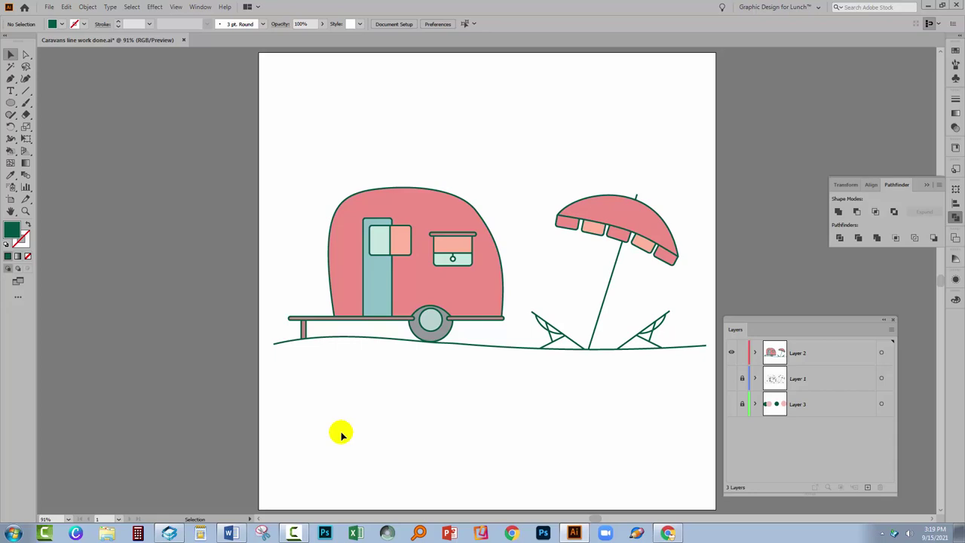
{"action": "left_click_drag", "start_coordinate": [713, 321], "coordinate": [764, 349]}
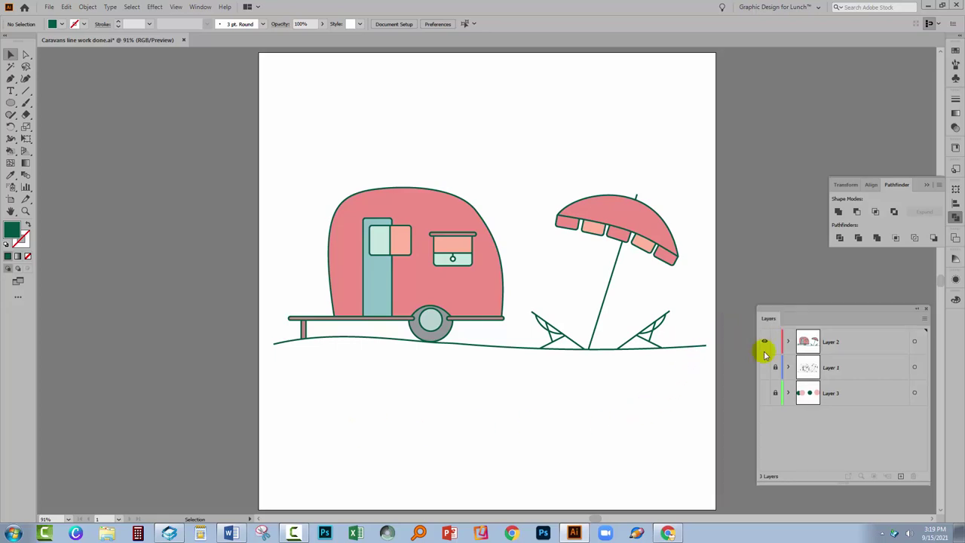